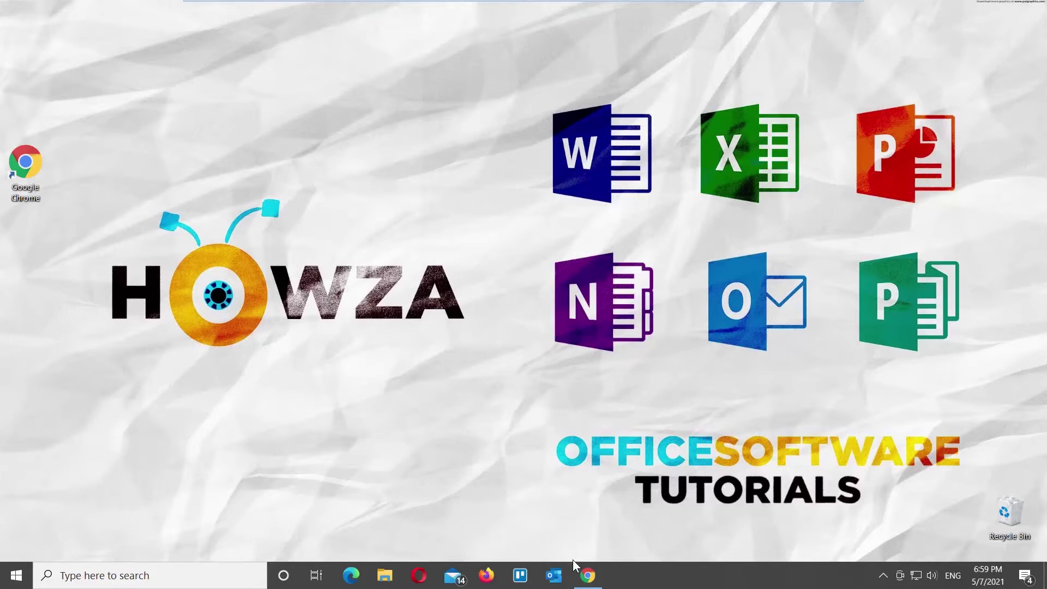
- Insert a 2x1 table below the title and drag its row much taller
{"action": "left_click", "coordinate": [587, 575]}
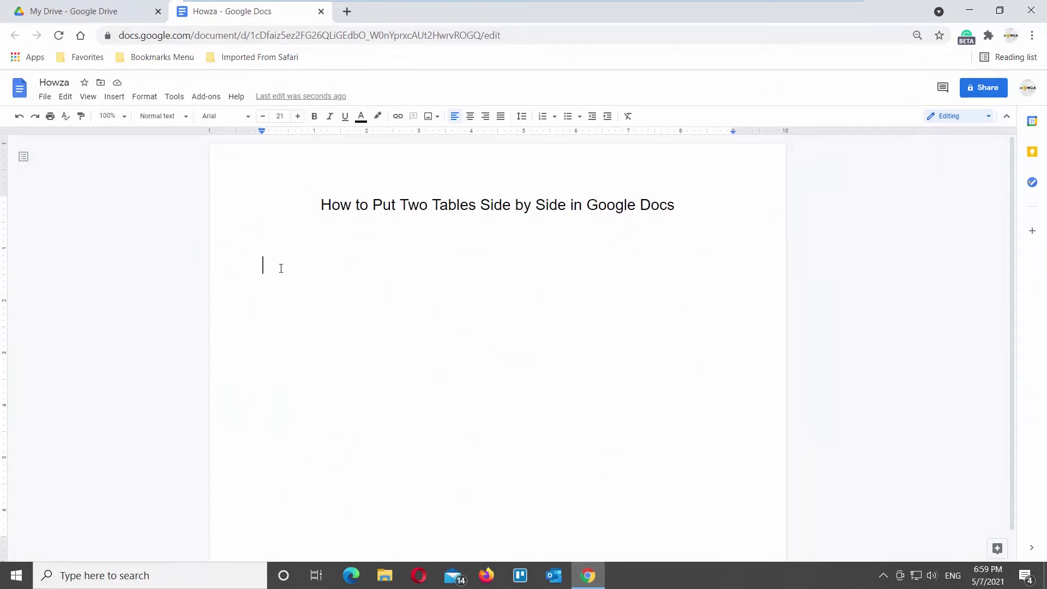
{"action": "left_click", "coordinate": [115, 95]}
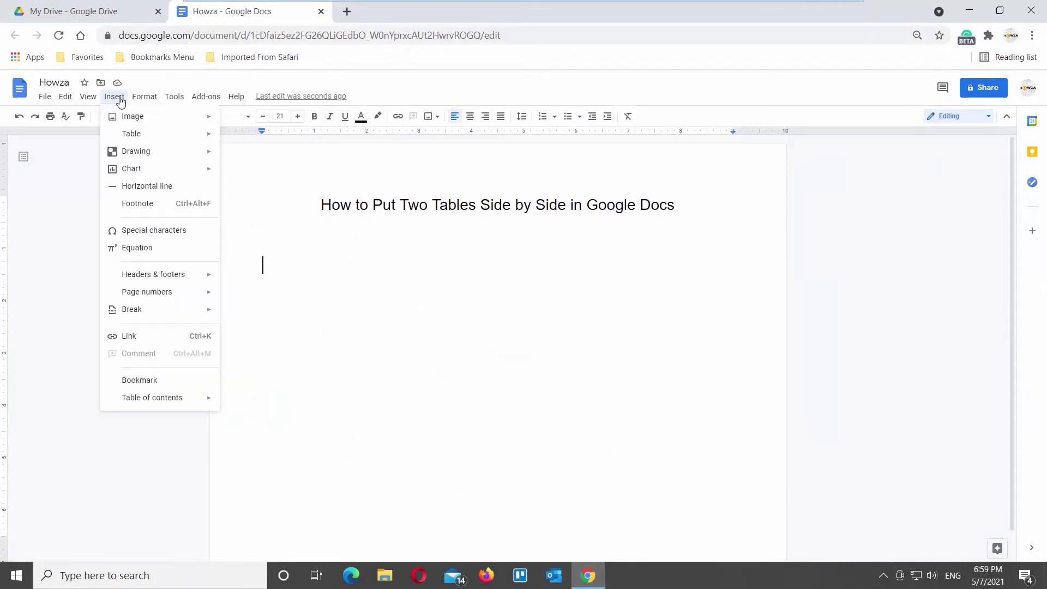
{"action": "mouse_move", "coordinate": [131, 133]}
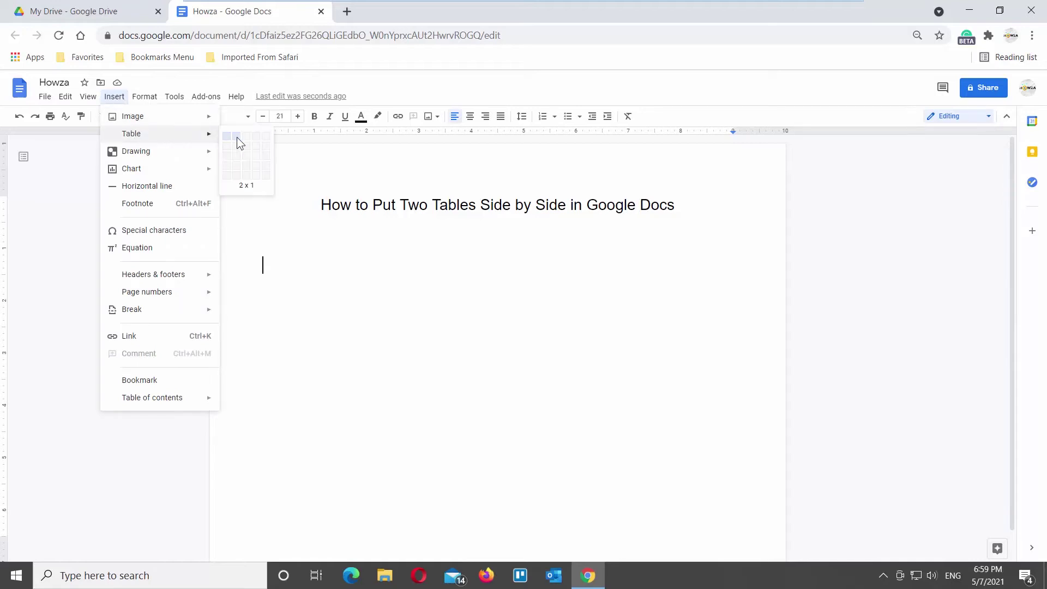
{"action": "left_click", "coordinate": [236, 136]}
{"action": "left_click_drag", "start_coordinate": [566, 302], "coordinate": [567, 465]}
- Nest a 3x3 table inside the outer table's left cell
{"action": "left_click", "coordinate": [330, 295]}
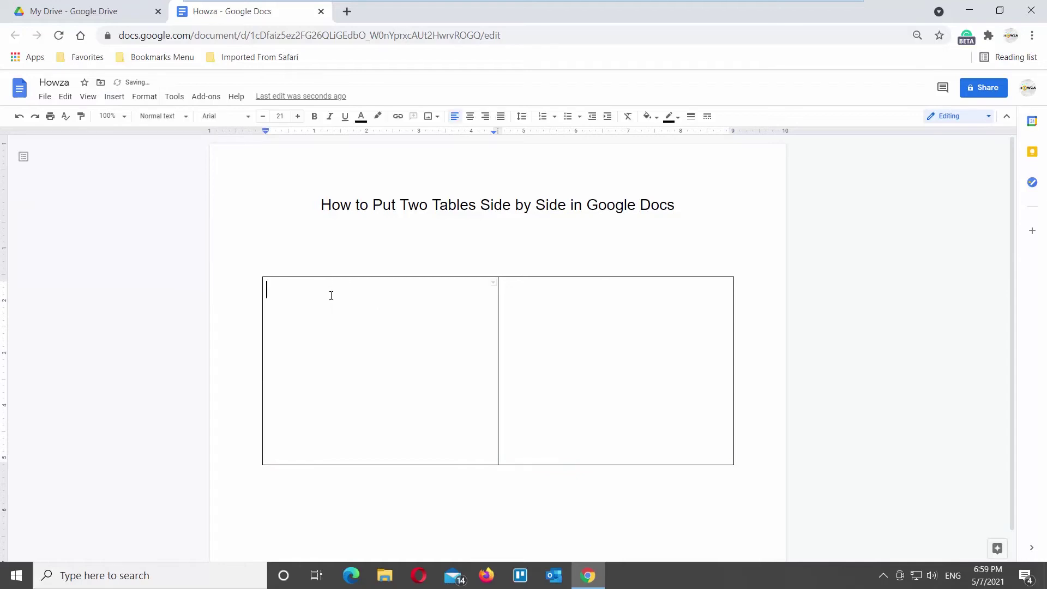
{"action": "left_click", "coordinate": [115, 97]}
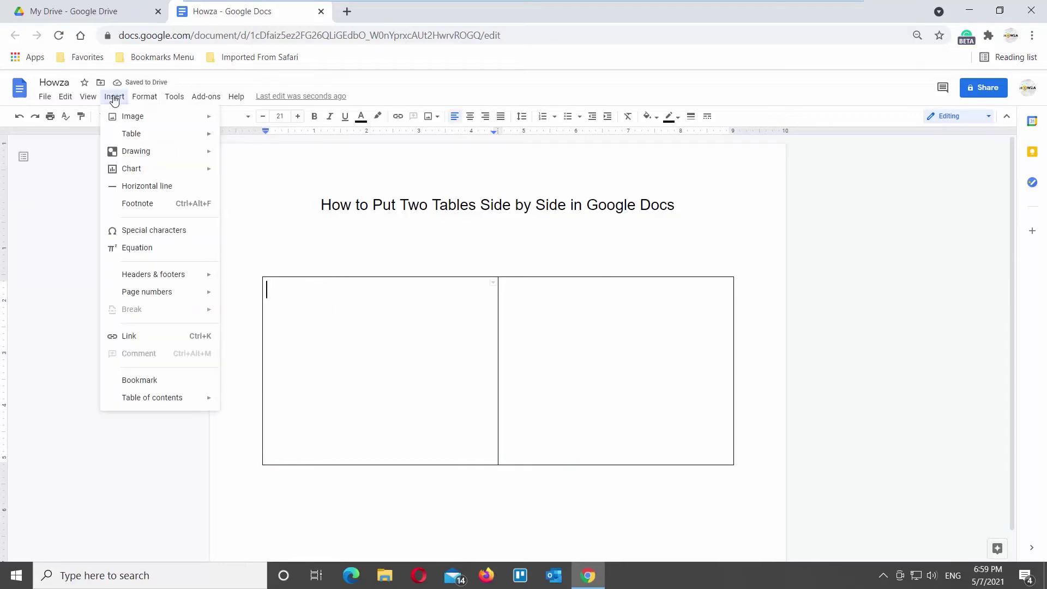
{"action": "mouse_move", "coordinate": [132, 134]}
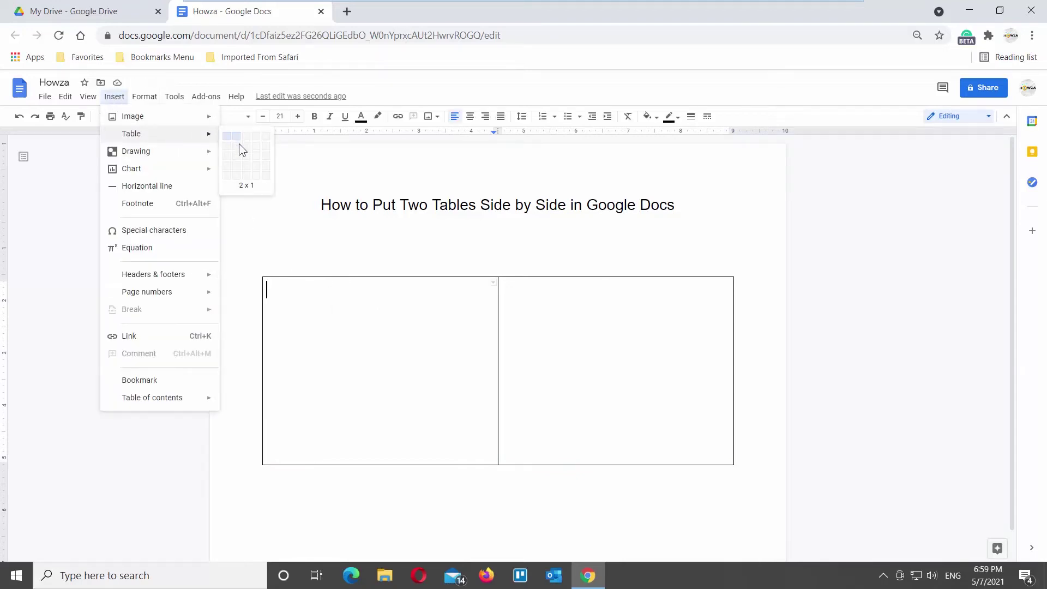
{"action": "left_click", "coordinate": [248, 157]}
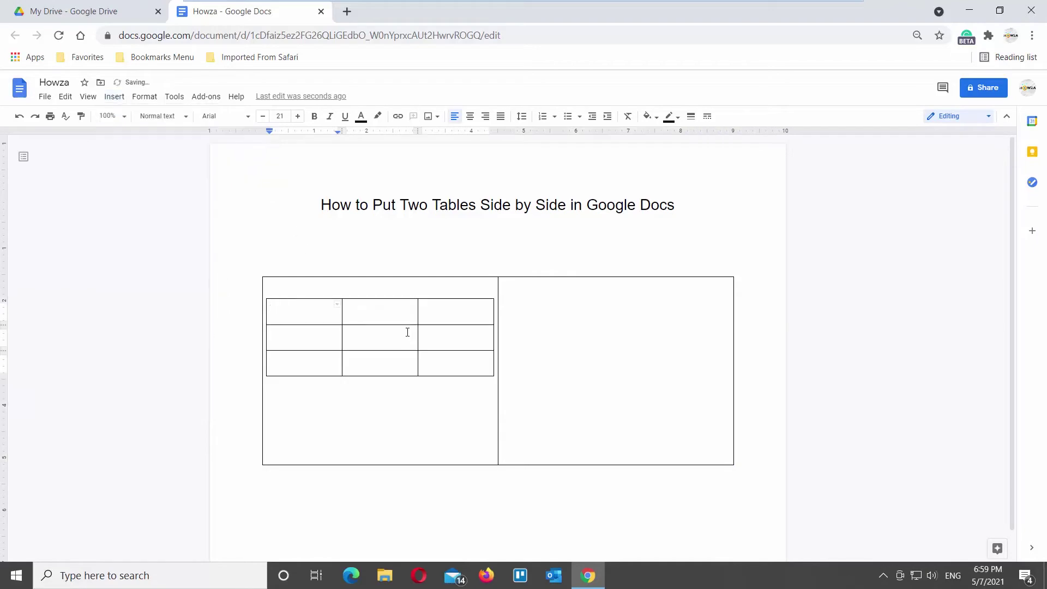
{"action": "left_click", "coordinate": [522, 317]}
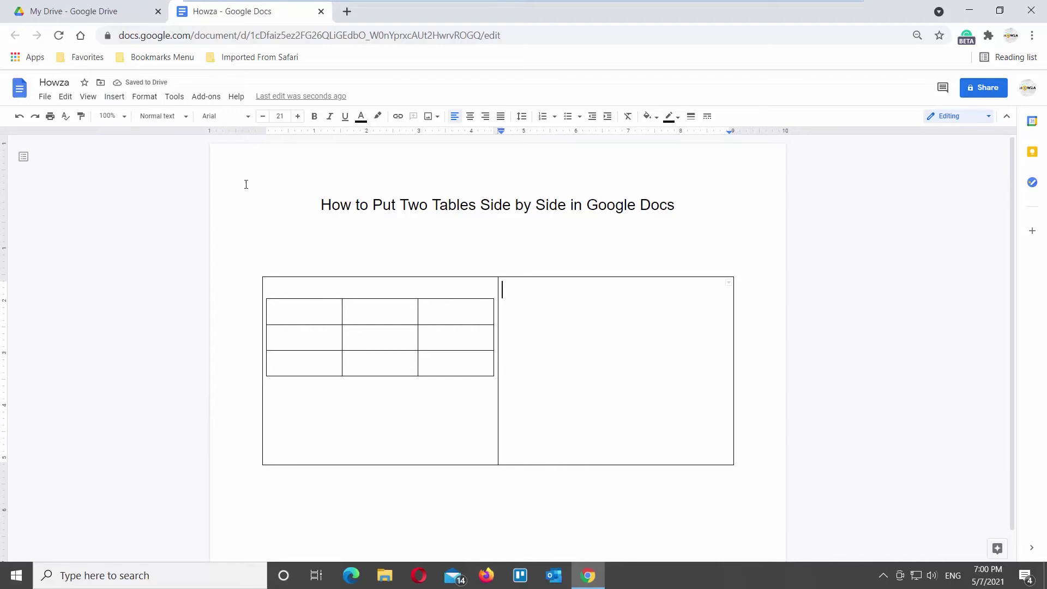
- Nest a second 3x3 table inside the outer table's right cell
{"action": "left_click", "coordinate": [115, 97]}
{"action": "mouse_move", "coordinate": [132, 133]}
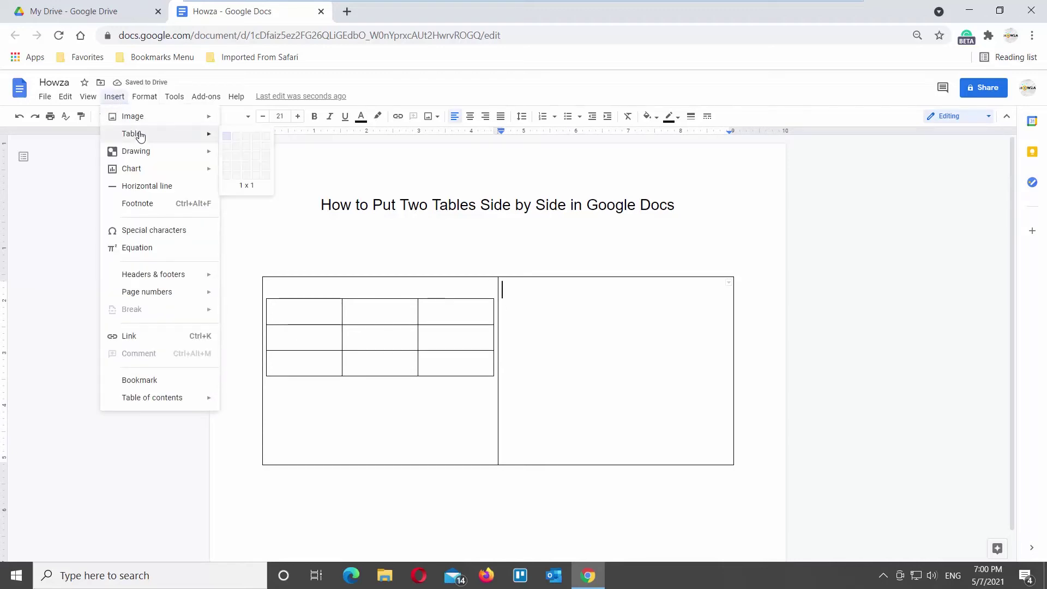
{"action": "left_click", "coordinate": [246, 156]}
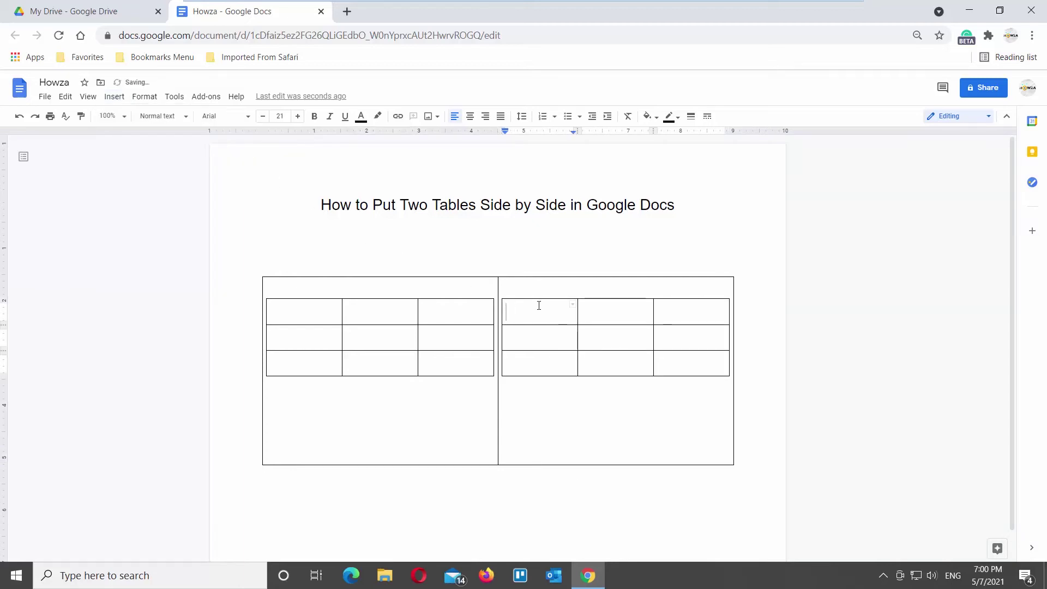
{"action": "left_click", "coordinate": [560, 262]}
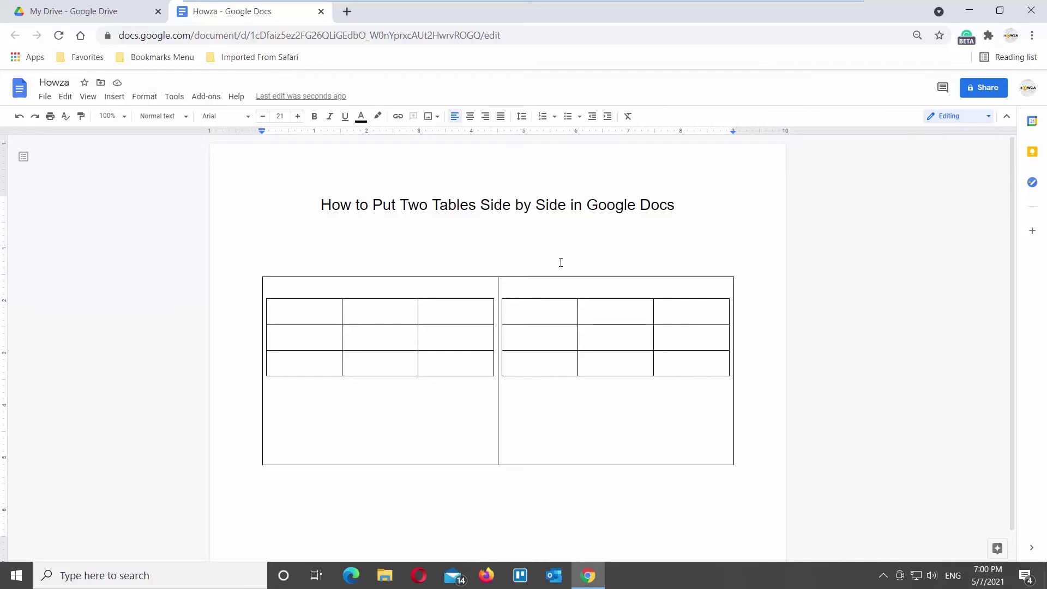
{"action": "left_click", "coordinate": [512, 286]}
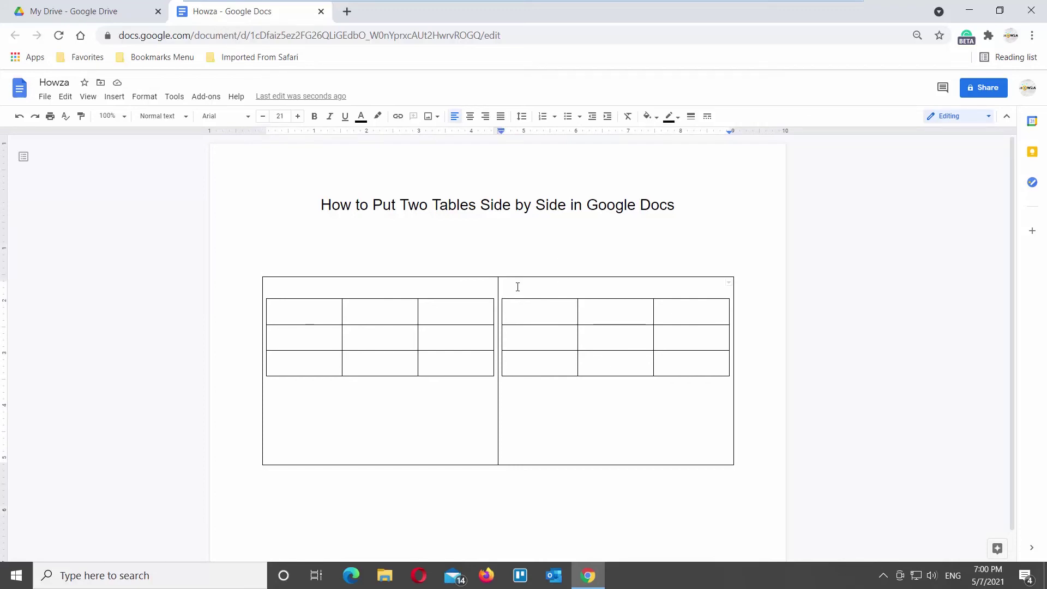
- Set the outer table's border to 0 pt in Table properties
{"action": "left_click", "coordinate": [145, 96]}
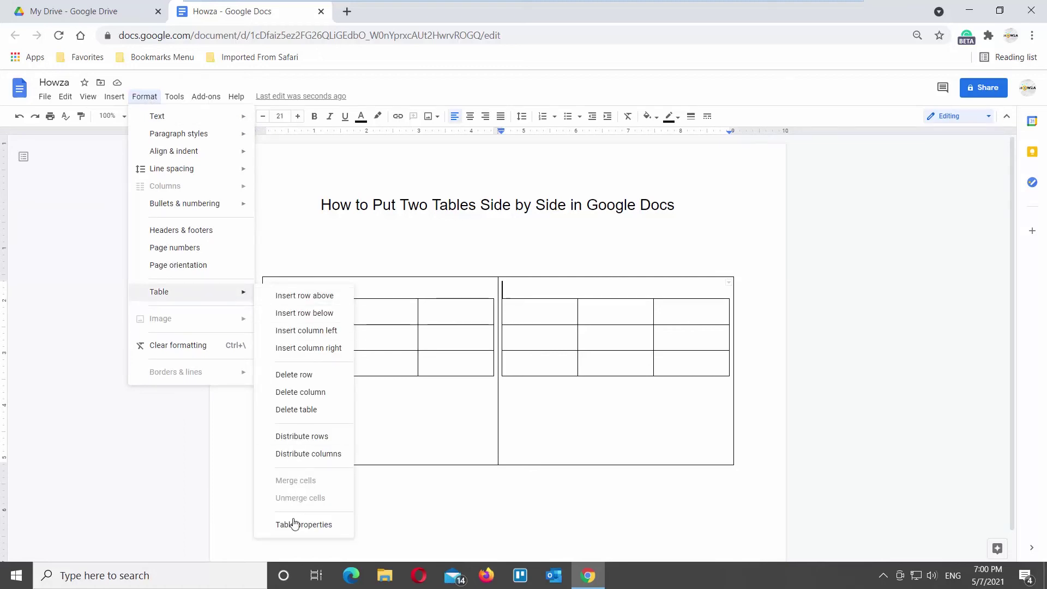
{"action": "mouse_move", "coordinate": [196, 293]}
{"action": "left_click", "coordinate": [294, 524]}
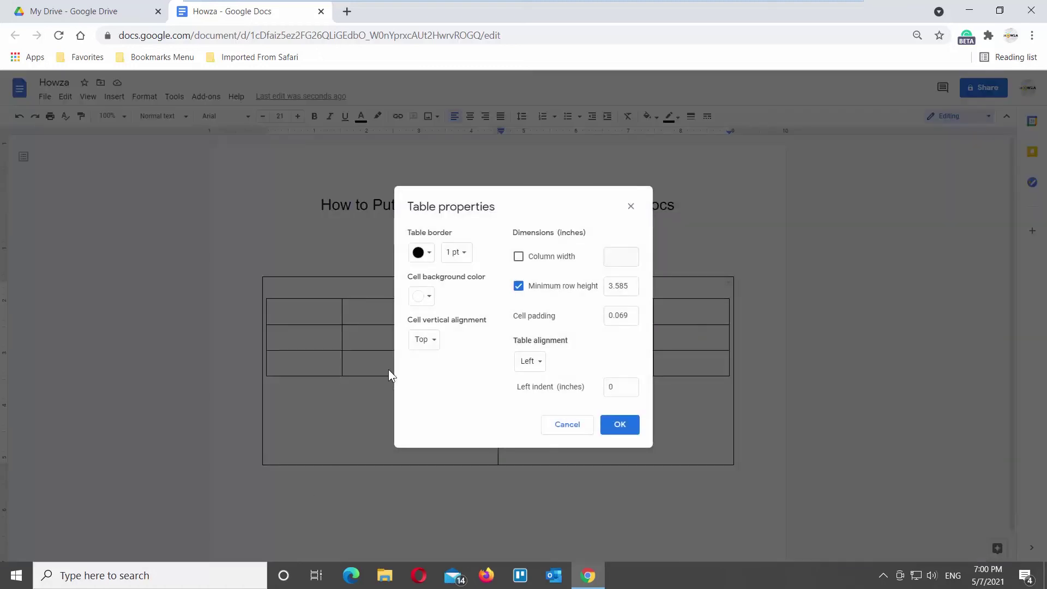
{"action": "left_click", "coordinate": [455, 253]}
{"action": "left_click", "coordinate": [463, 270]}
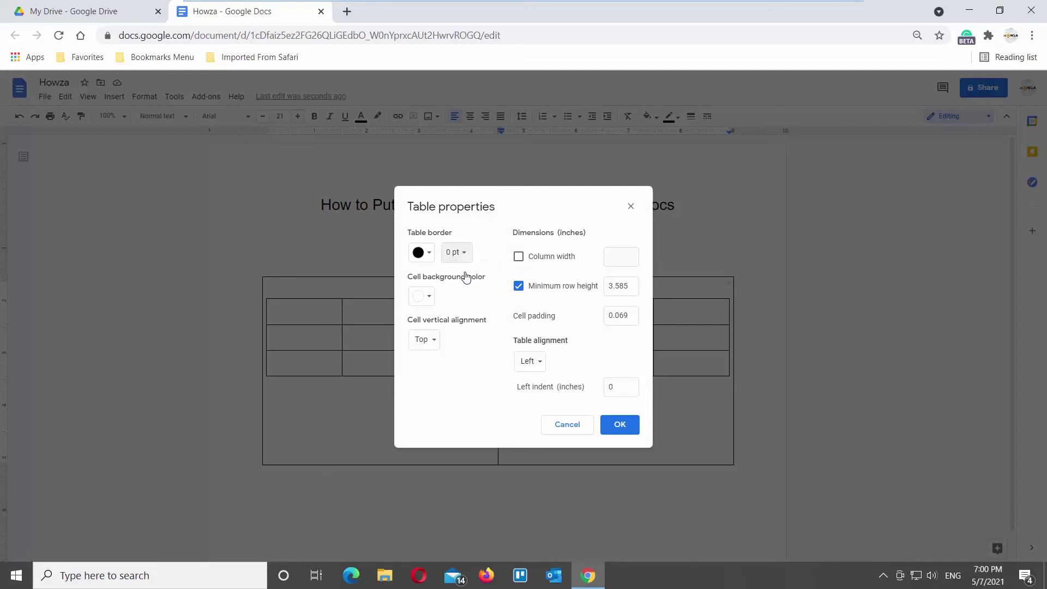
{"action": "left_click", "coordinate": [619, 423]}
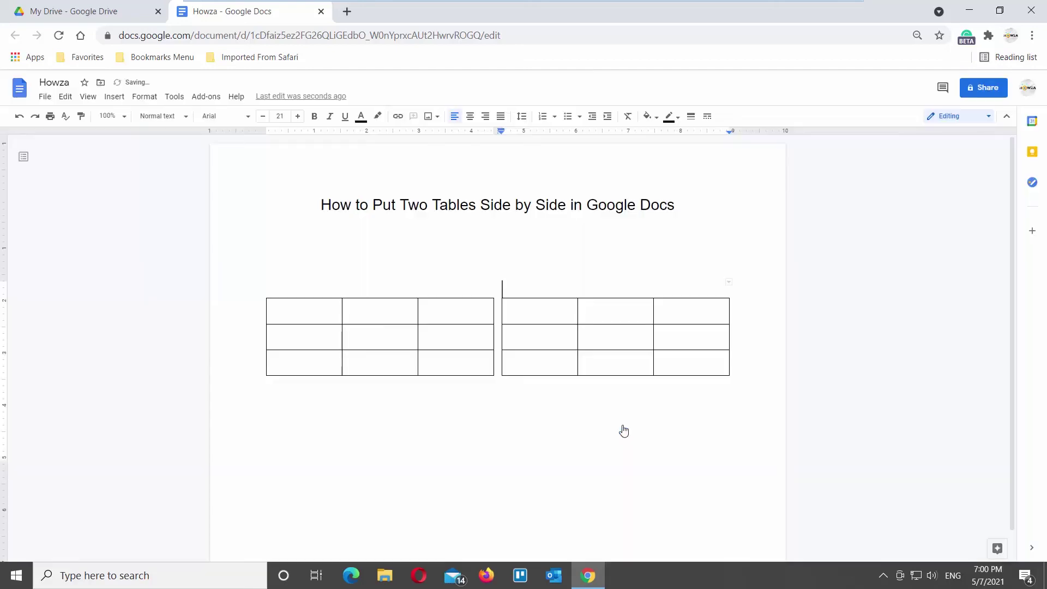